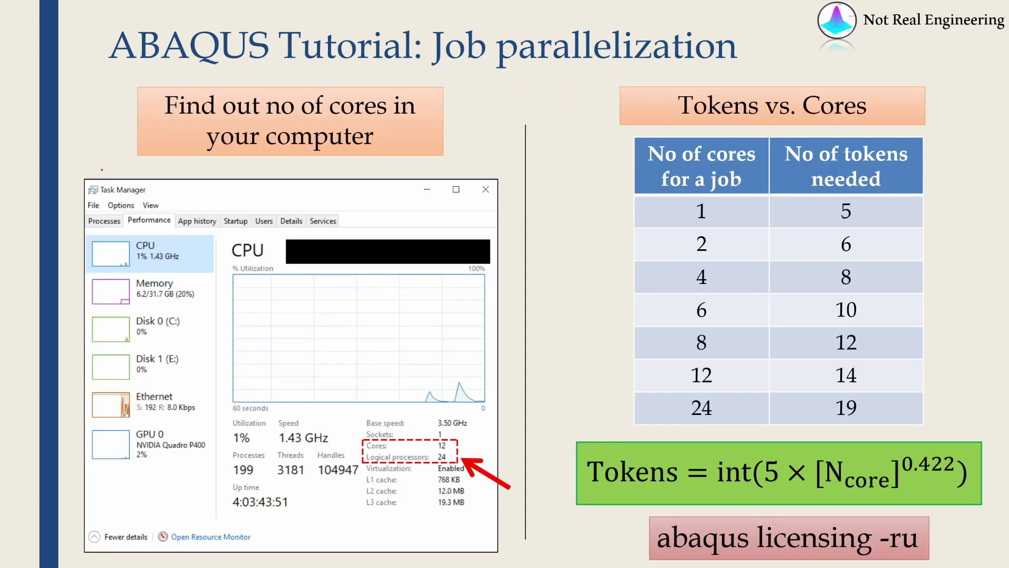
Draw red arrows to Task Manager's Performance view and underline the Cores and Logical processors entries.
mouse_move(90, 143)
left_mouse_down()
mouse_move(107, 182)
mouse_move(96, 174)
mouse_move(114, 184)
mouse_move(123, 168)
mouse_move(152, 216)
mouse_move(145, 200)
mouse_move(169, 193)
left_mouse_up()
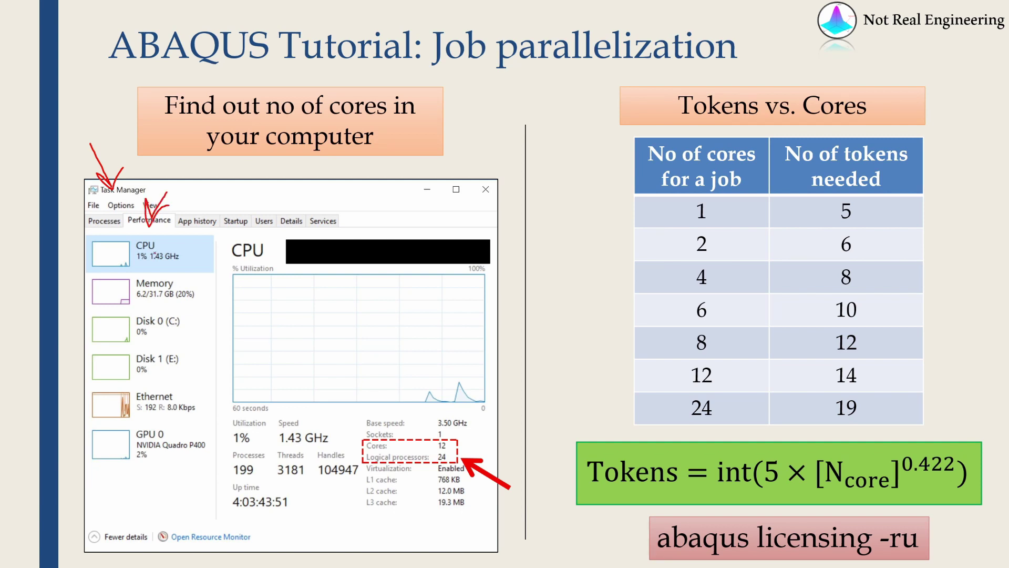
mouse_move(130, 235)
left_mouse_down()
mouse_move(155, 260)
mouse_move(149, 230)
left_mouse_up()
left_click_drag(364, 451, 404, 452)
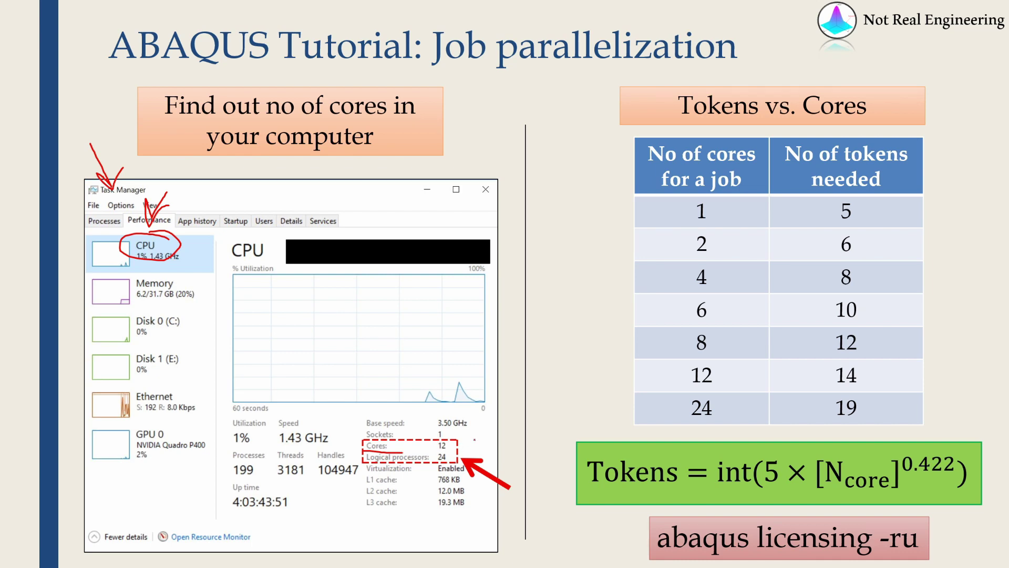
left_click_drag(356, 459, 371, 454)
Link the Cores row to the CPU graph, circle the 24 logical processors, and tick the cores-per-job header.
left_click_drag(386, 444, 398, 384)
mouse_move(419, 503)
left_mouse_down()
mouse_move(409, 468)
mouse_move(420, 468)
left_mouse_up()
mouse_move(451, 453)
left_mouse_down()
mouse_move(439, 450)
mouse_move(435, 465)
mouse_move(455, 451)
left_mouse_up()
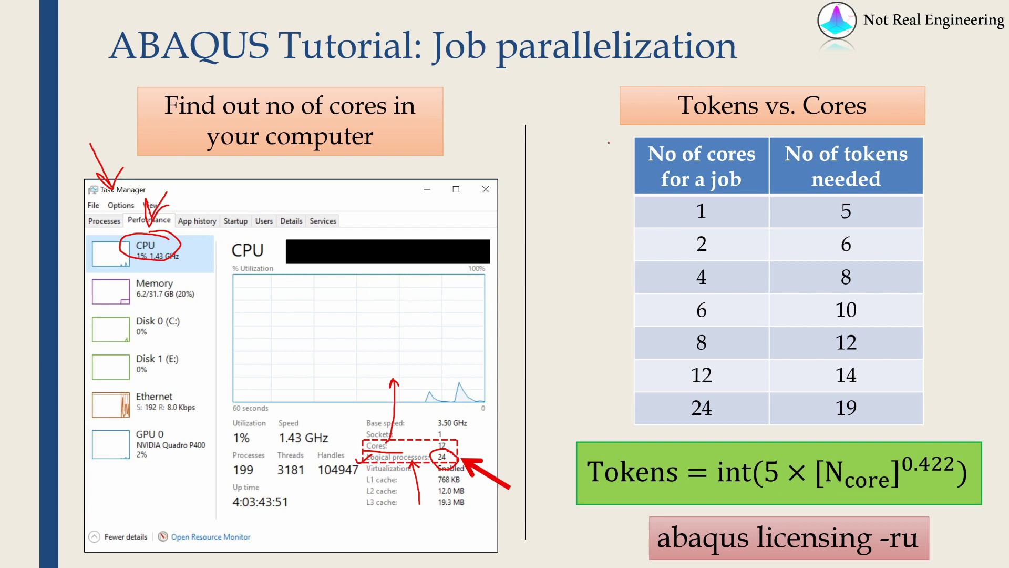
left_click_drag(604, 155, 642, 143)
Tick the 1→5, 2→6 and 4→8 core-to-token rows and arrow down the cores column.
left_click_drag(667, 210, 683, 199)
left_click_drag(825, 209, 848, 197)
mouse_move(668, 243)
left_mouse_down()
mouse_move(679, 254)
mouse_move(688, 239)
left_mouse_up()
left_click_drag(823, 242, 832, 238)
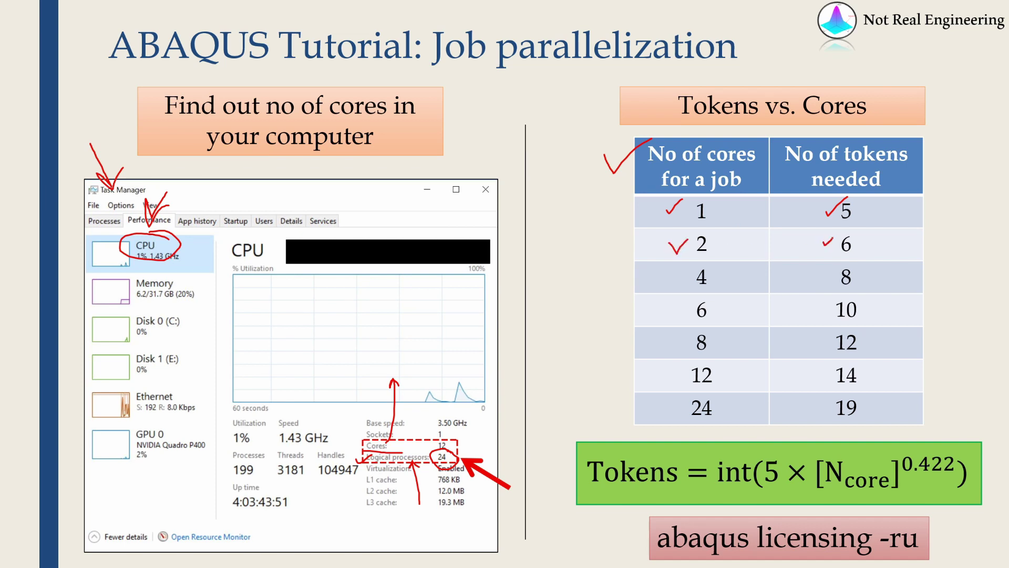
left_click_drag(669, 269, 695, 265)
left_click_drag(794, 272, 813, 271)
mouse_move(624, 250)
left_mouse_down()
mouse_move(627, 386)
mouse_move(643, 374)
left_mouse_up()
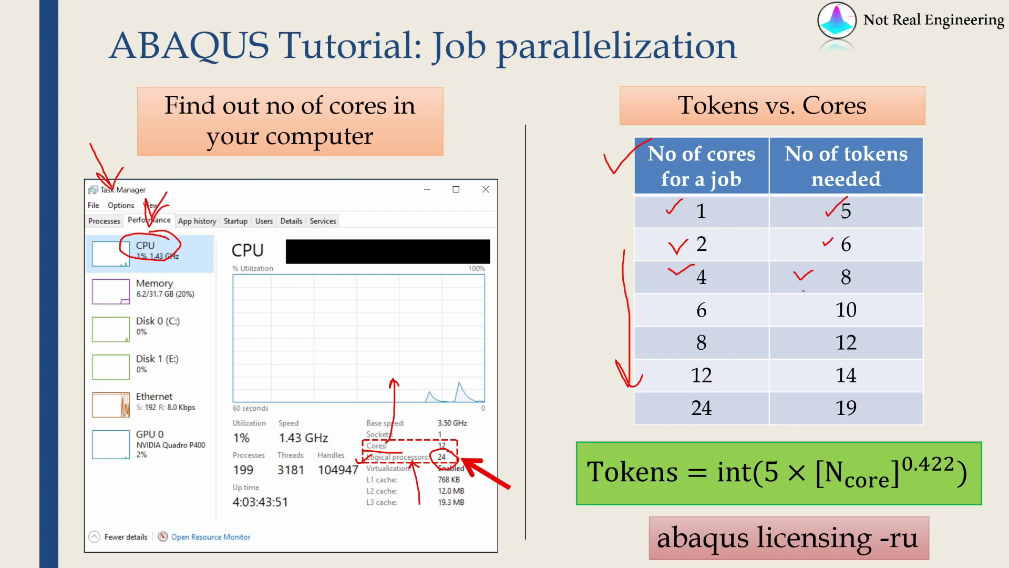
Tick the Tokens formula and circle its N core term with a pointing arrow.
mouse_move(558, 451)
left_mouse_down()
mouse_move(570, 475)
mouse_move(615, 420)
left_mouse_up()
mouse_move(886, 458)
left_mouse_down()
mouse_move(824, 456)
mouse_move(820, 482)
mouse_move(896, 478)
mouse_move(869, 454)
left_mouse_up()
left_click_drag(879, 412, 870, 452)
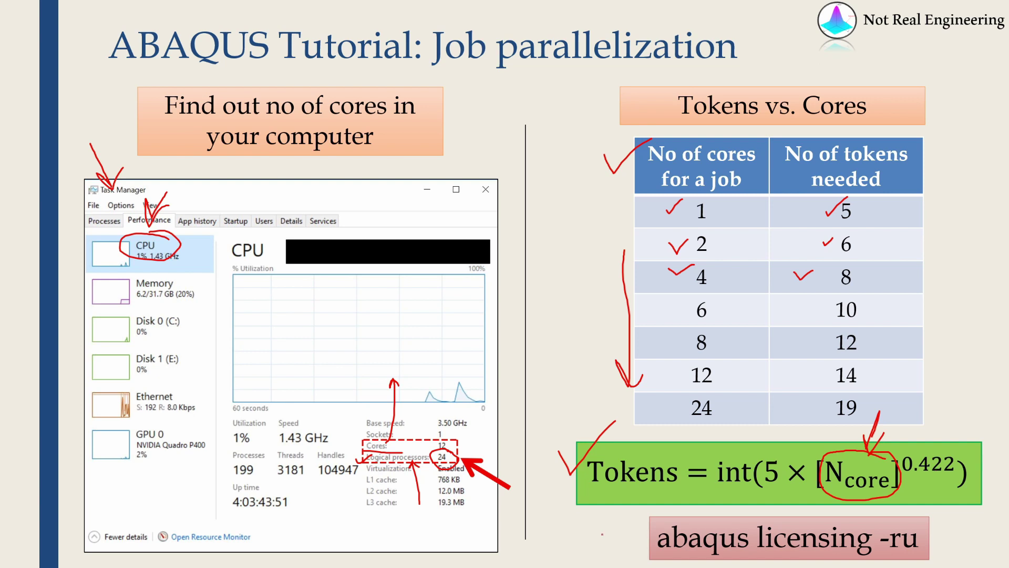
Show the 'abaqus licensing -ru' command prompt, then advance to the bellows slide and arrow the model.
key("alt+Tab")
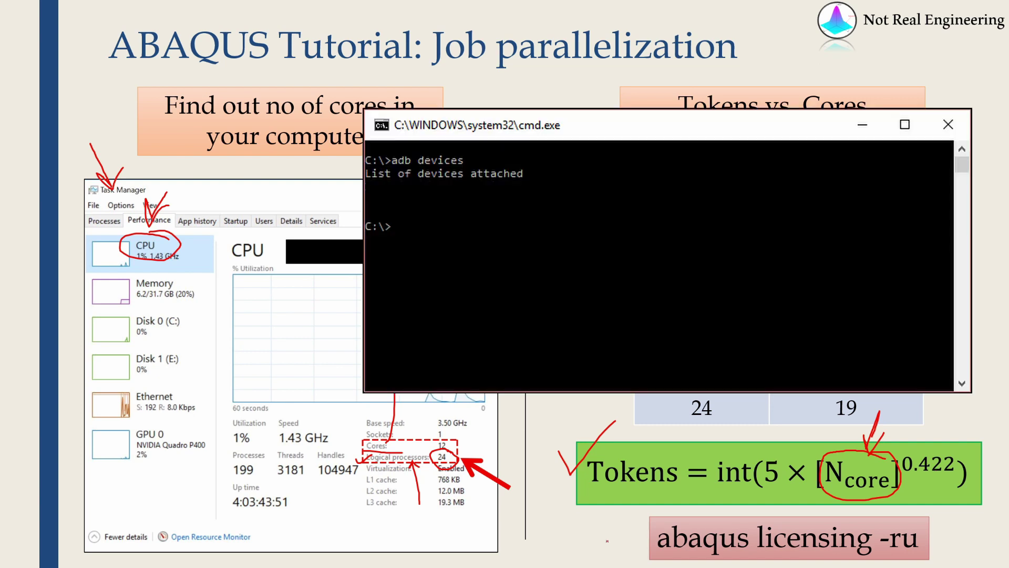
left_click_drag(586, 538, 633, 540)
mouse_move(614, 531)
left_mouse_down()
mouse_move(631, 536)
mouse_move(624, 553)
left_mouse_up()
key("alt+Tab")
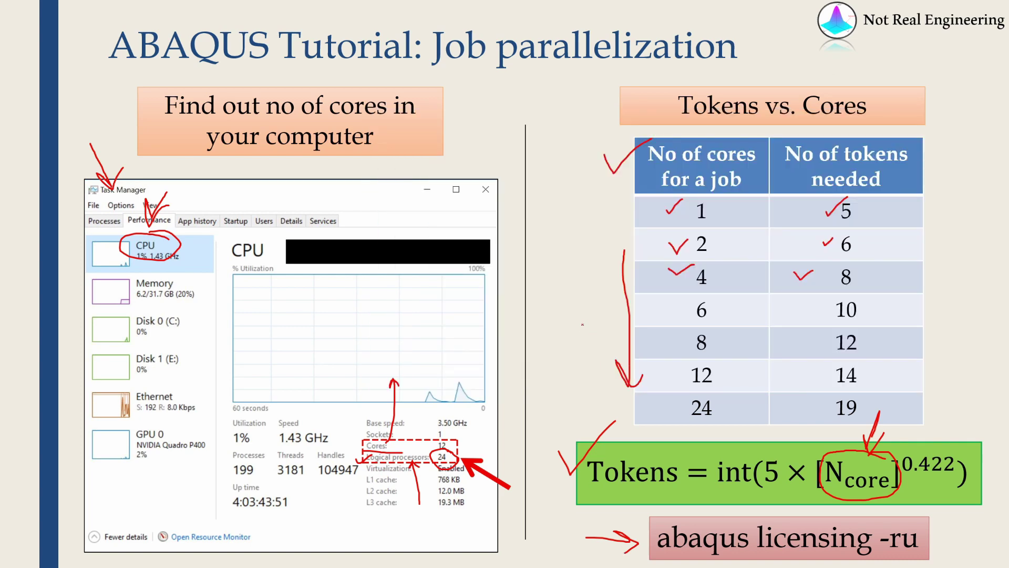
key("Right")
mouse_move(25, 210)
left_mouse_down()
mouse_move(101, 232)
mouse_move(100, 218)
mouse_move(117, 240)
mouse_move(91, 241)
left_mouse_up()
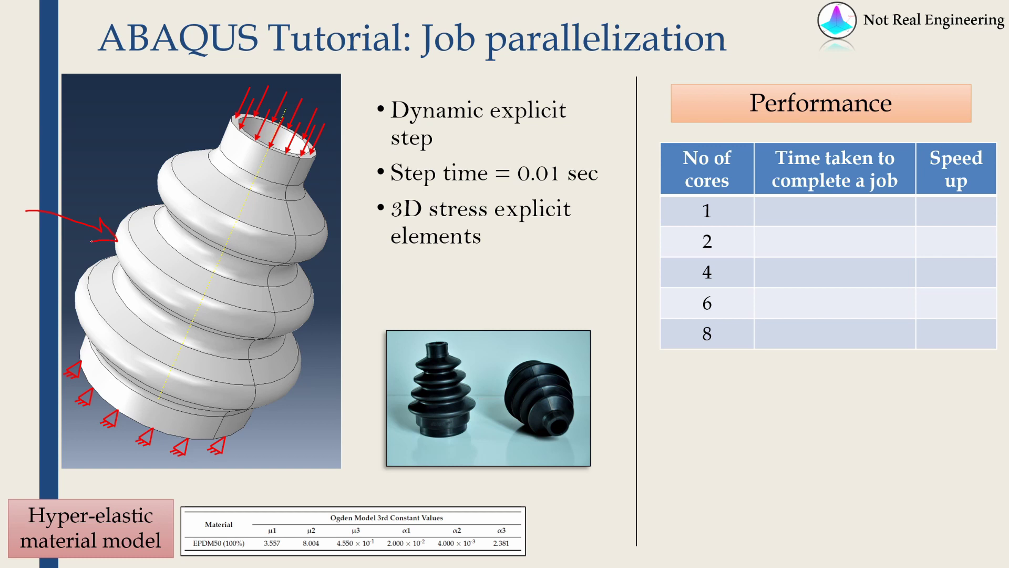
Arrow the bellows photo and tick the 1-, 2- and 8-core Performance table rows.
mouse_move(438, 345)
left_mouse_down()
mouse_move(437, 317)
mouse_move(445, 338)
left_mouse_up()
left_click_drag(653, 209, 683, 203)
left_click_drag(651, 242, 672, 234)
left_click_drag(651, 339, 679, 328)
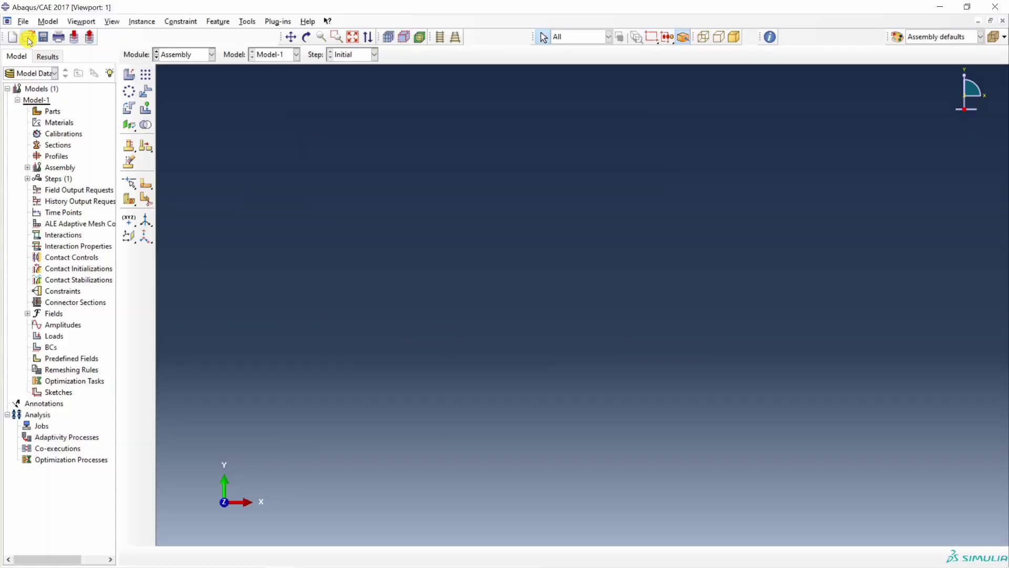
Open the explicit.cae bellows model database and orbit it to an angled view.
left_click(28, 36)
left_click(345, 170)
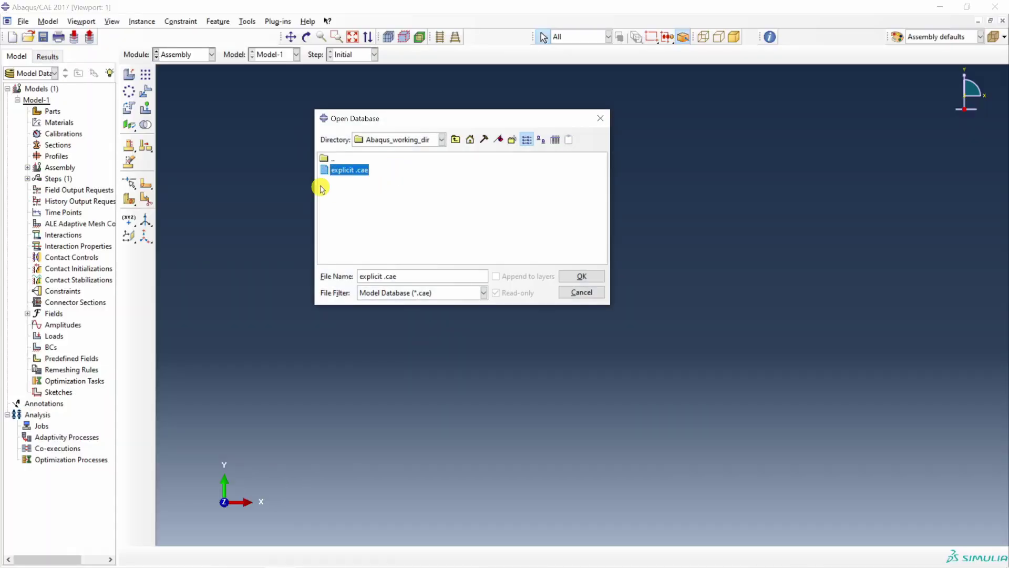
left_click(577, 277)
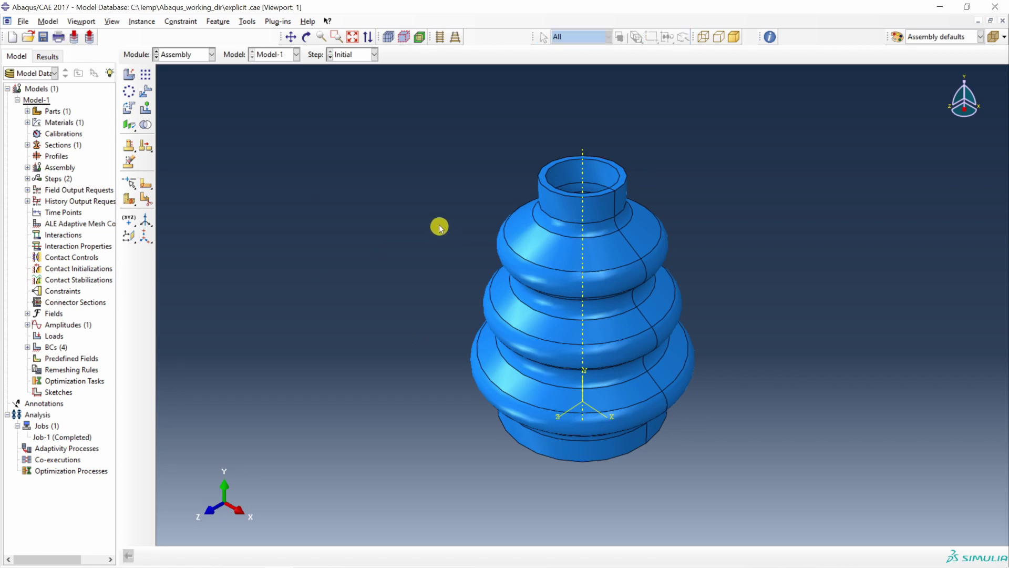
left_click_drag(440, 225, 527, 273, "ctrl+alt")
Inspect the bellows mesh in the Mesh module, then switch to the Job module.
left_click(175, 53)
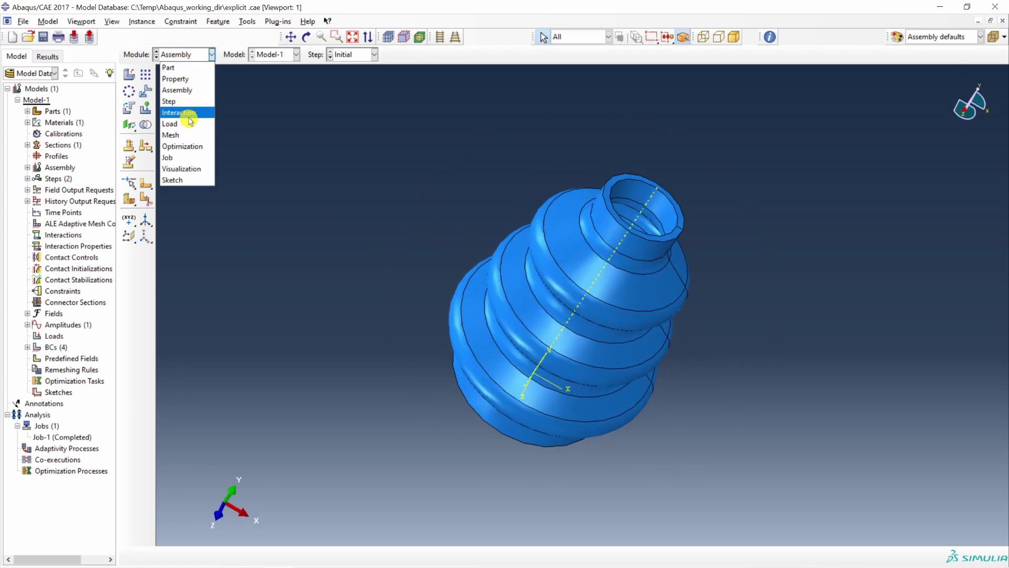
left_click(188, 132)
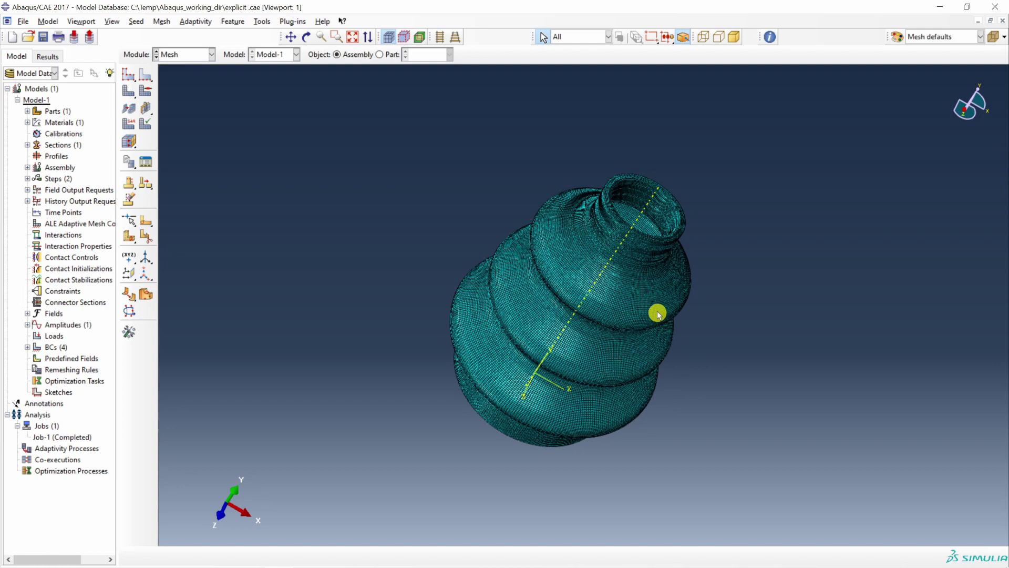
left_click_drag(658, 311, 624, 286, "ctrl+alt")
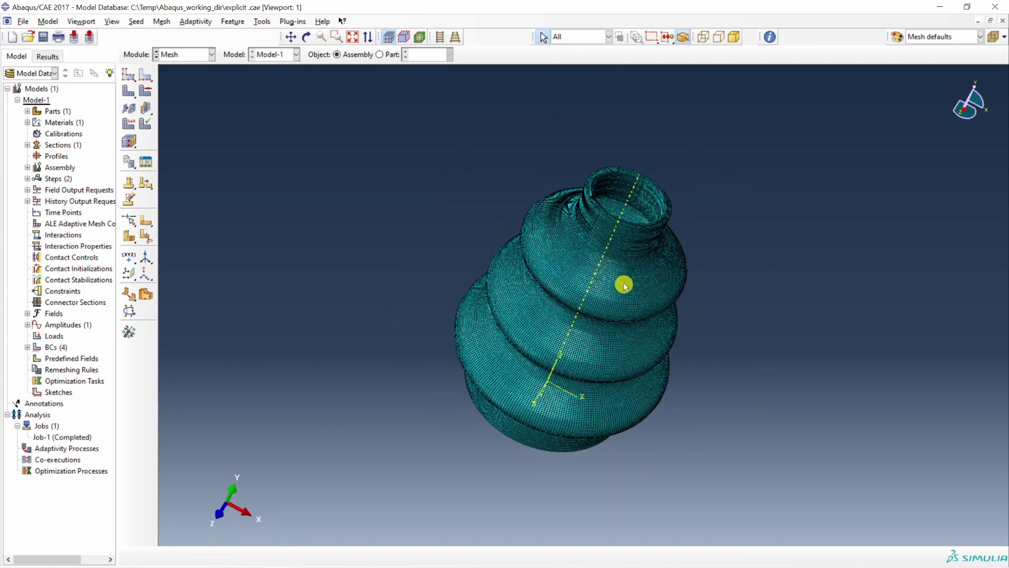
left_click(187, 55)
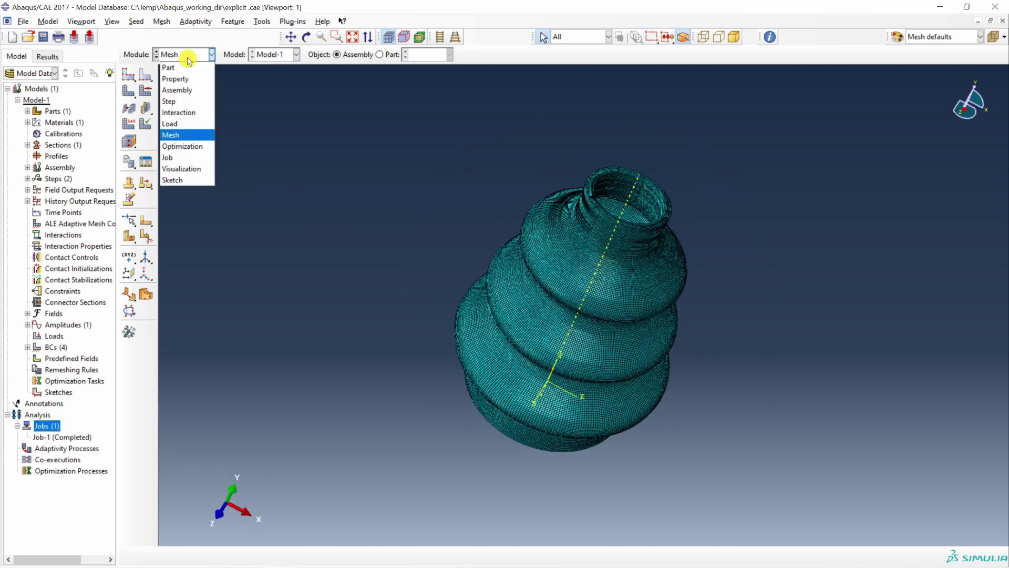
left_click(180, 159)
Create a new job named 2_core from Model-1.
left_click(128, 76)
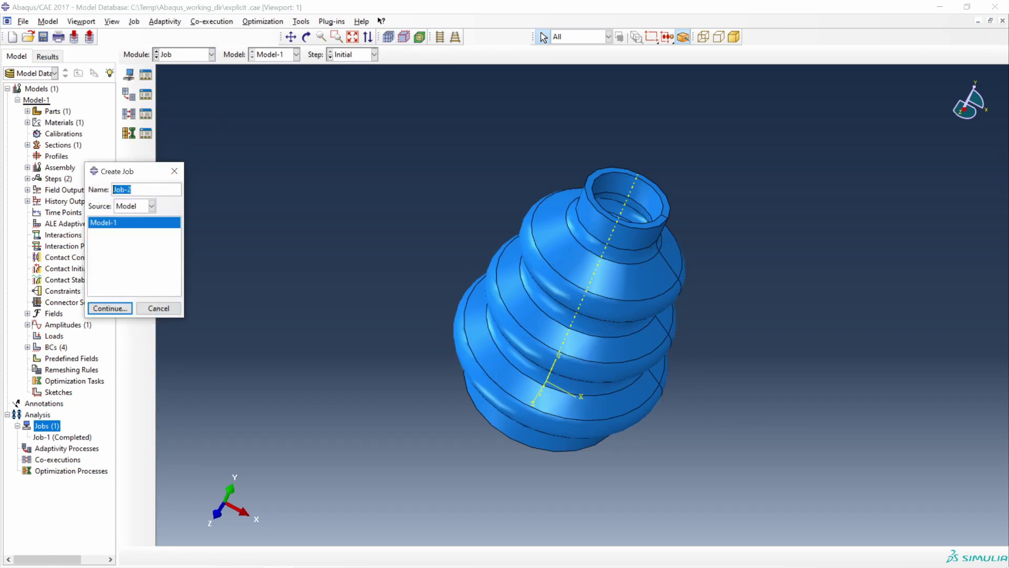
type("2_core")
left_click(109, 308)
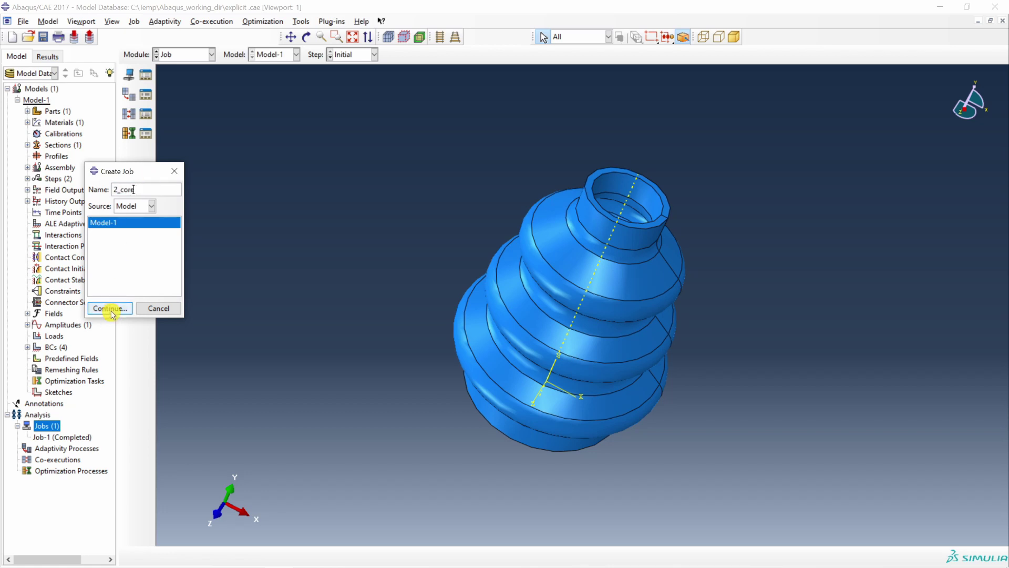
left_click_drag(151, 429, 220, 127)
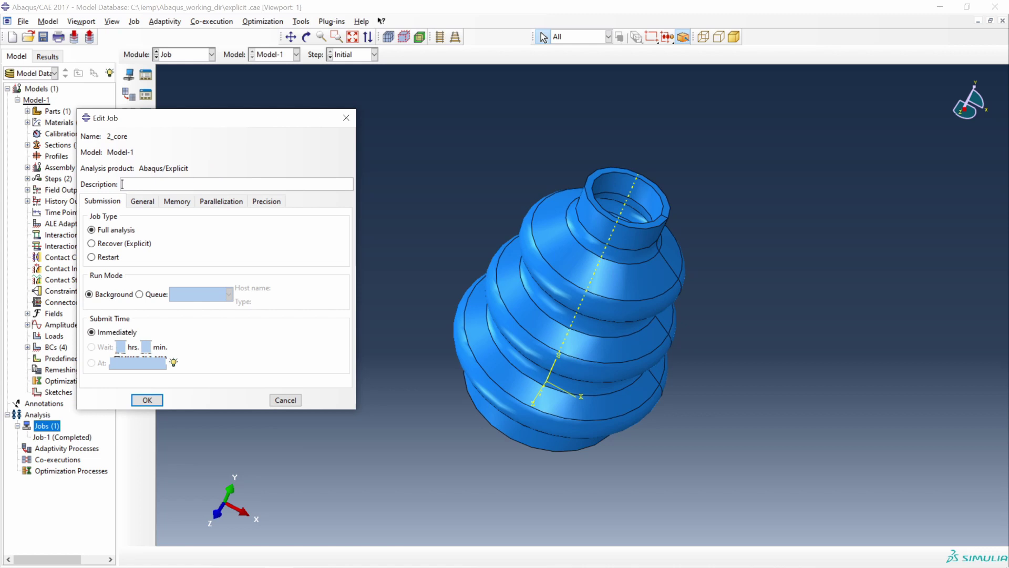
Set the 2_core job to use 2 processors with 2 domains and confirm it.
left_click(220, 205)
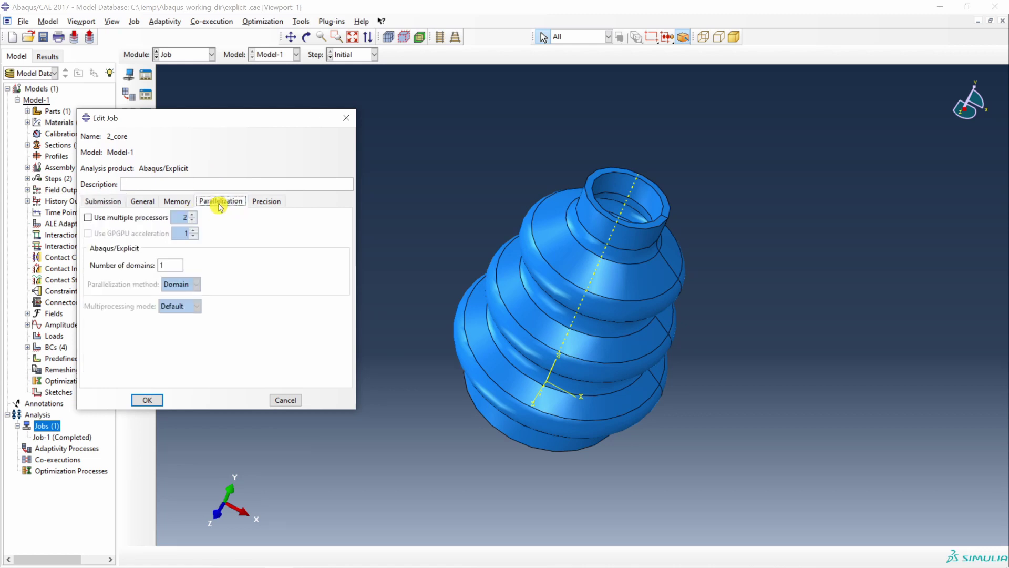
left_click(88, 218)
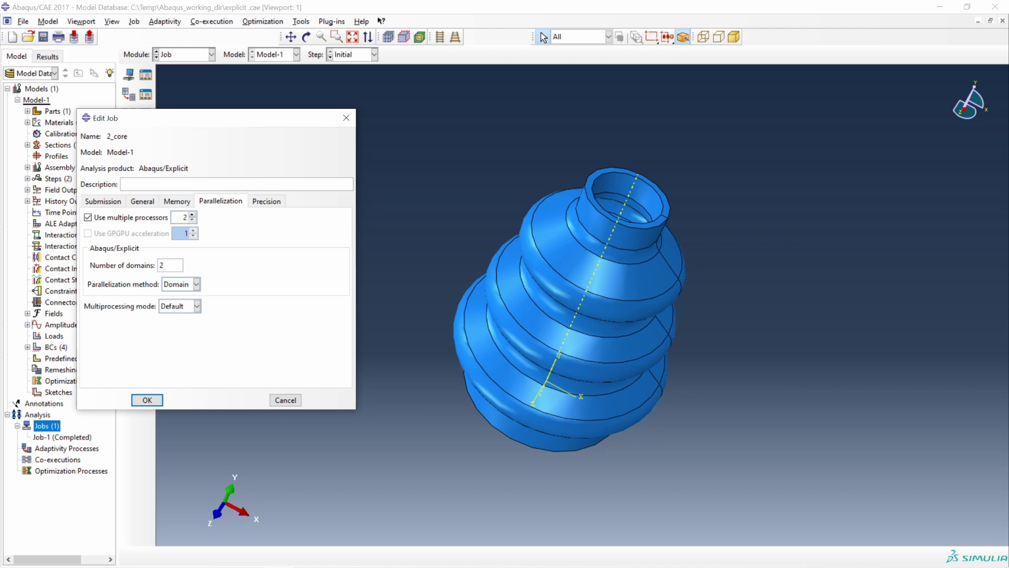
left_click(189, 217)
double_click(162, 265)
left_click(192, 221)
left_click(193, 220)
left_click(192, 220)
double_click(162, 265)
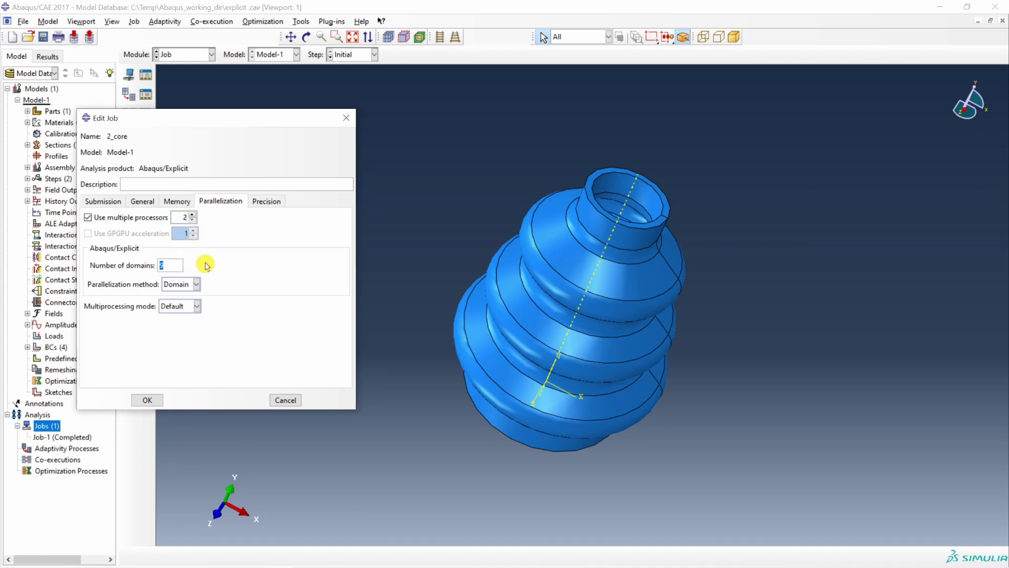
type("2")
left_click(147, 400)
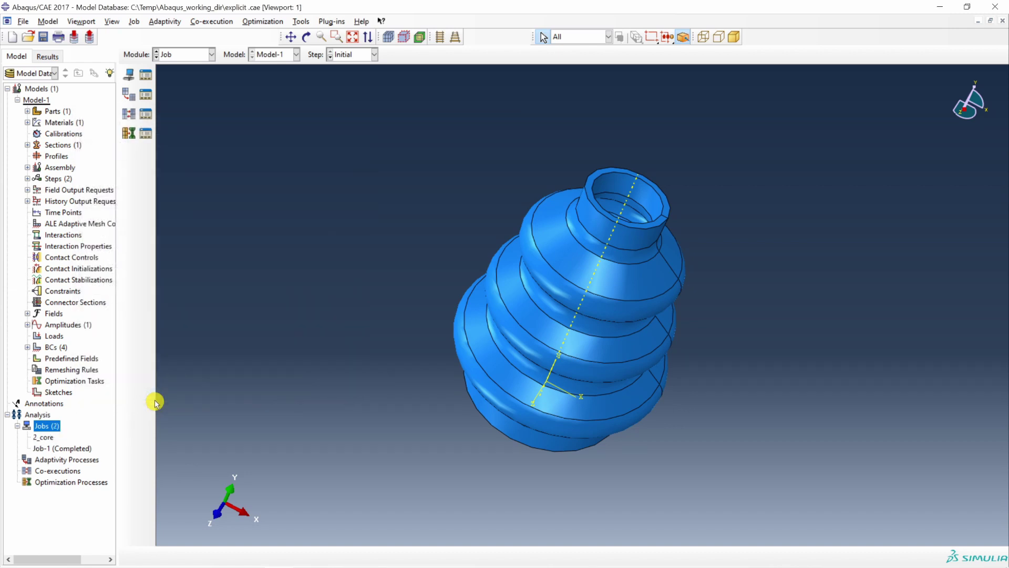
left_click(47, 437)
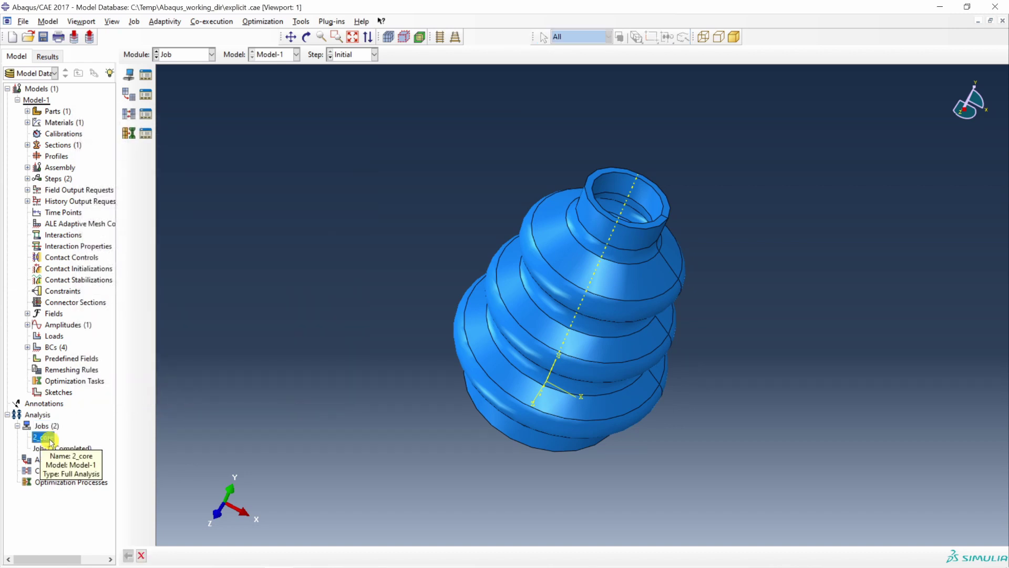
Create job 8_core with multiple processors enabled and the count set to 8.
left_click(129, 75)
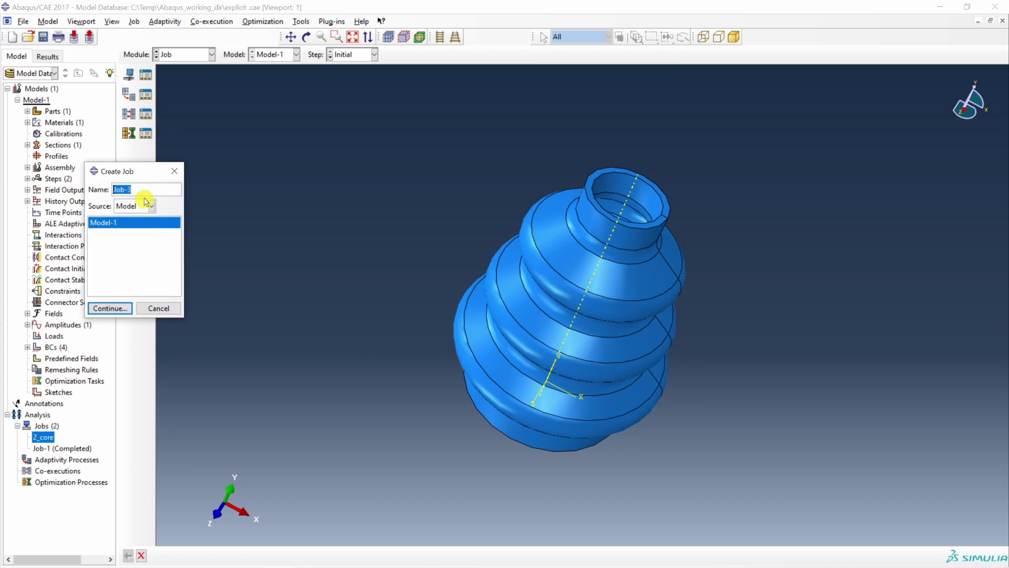
key("BackSpace")
type("8_core")
left_click(110, 308)
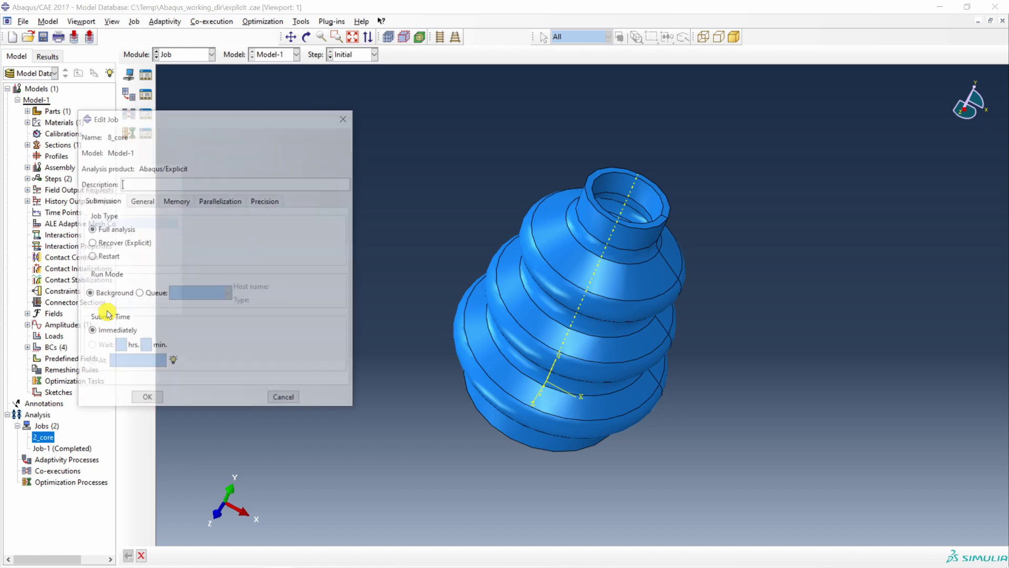
left_click(213, 201)
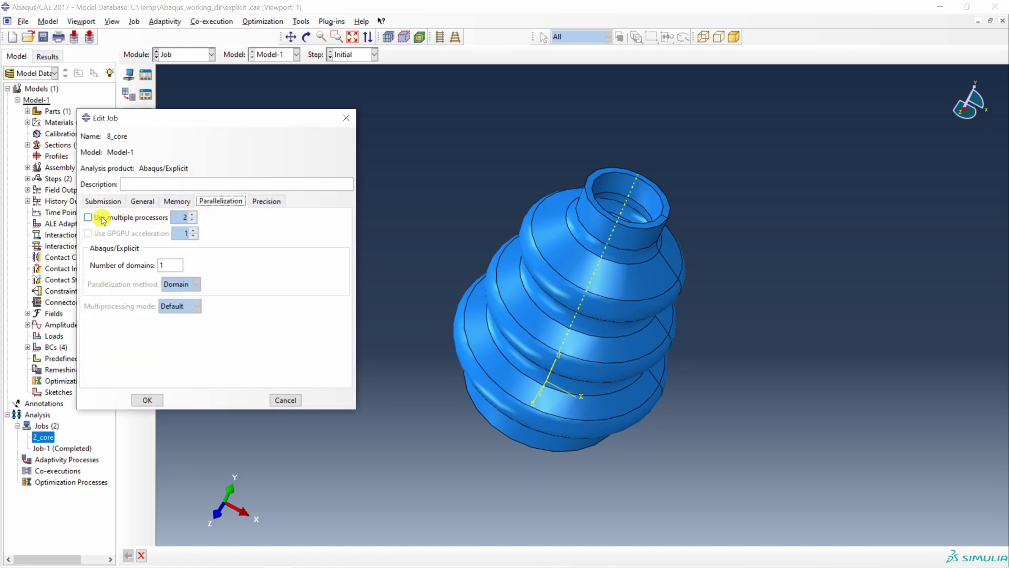
left_click(89, 218)
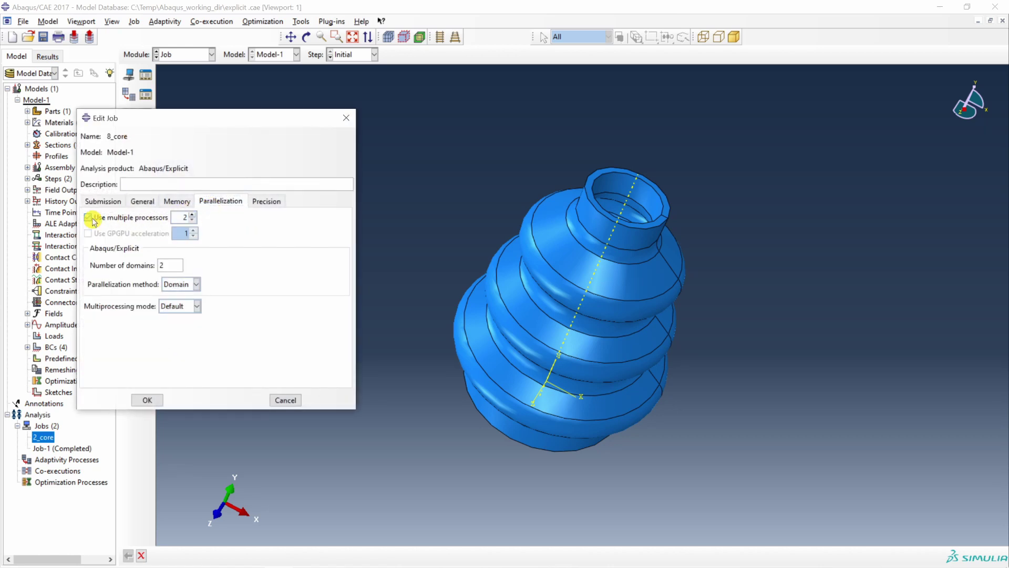
left_click(193, 215)
left_click(193, 215)
left_click(192, 214)
left_click(148, 400)
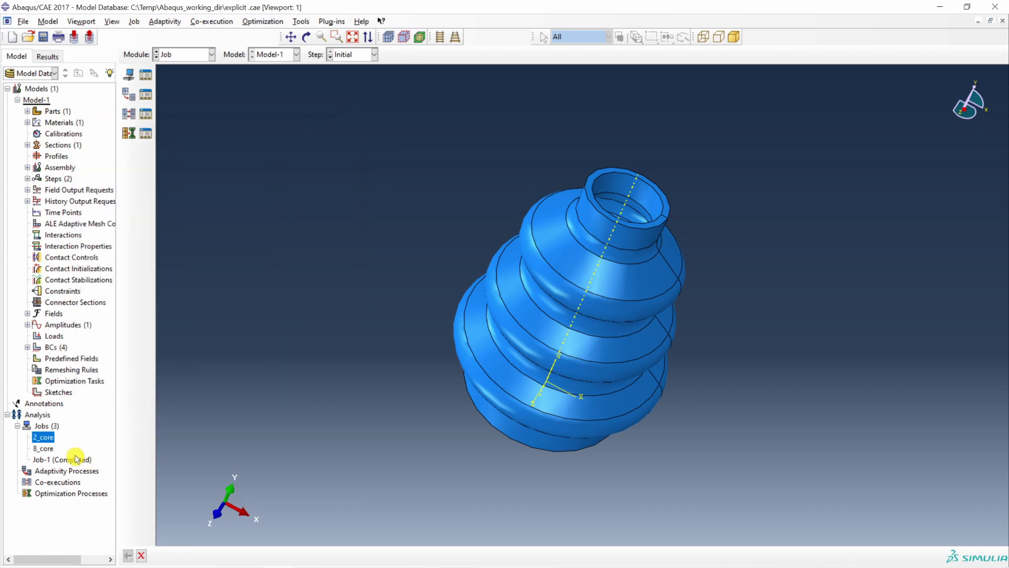
Submit the 2_core job for analysis.
left_click(44, 448)
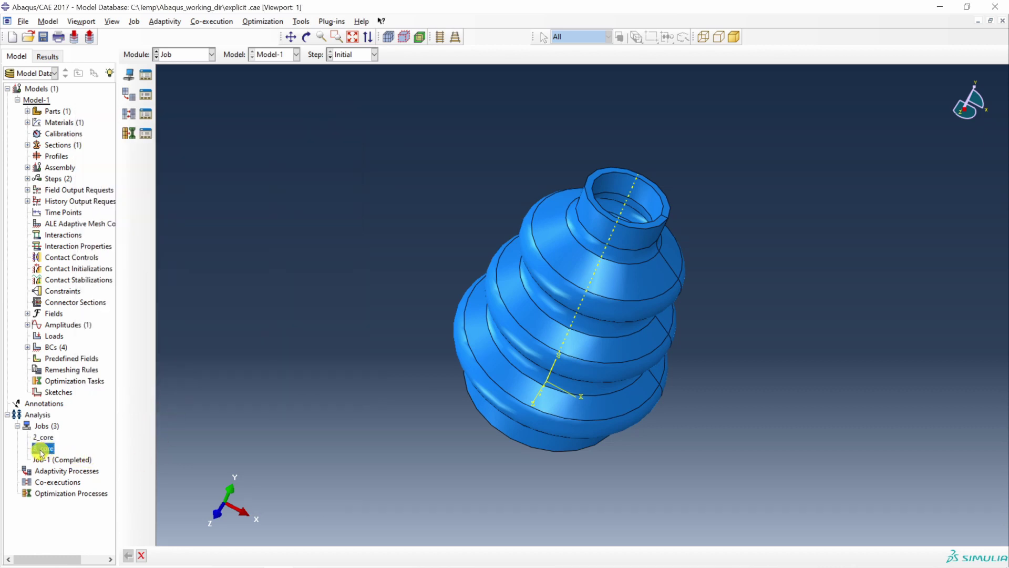
left_click(51, 439)
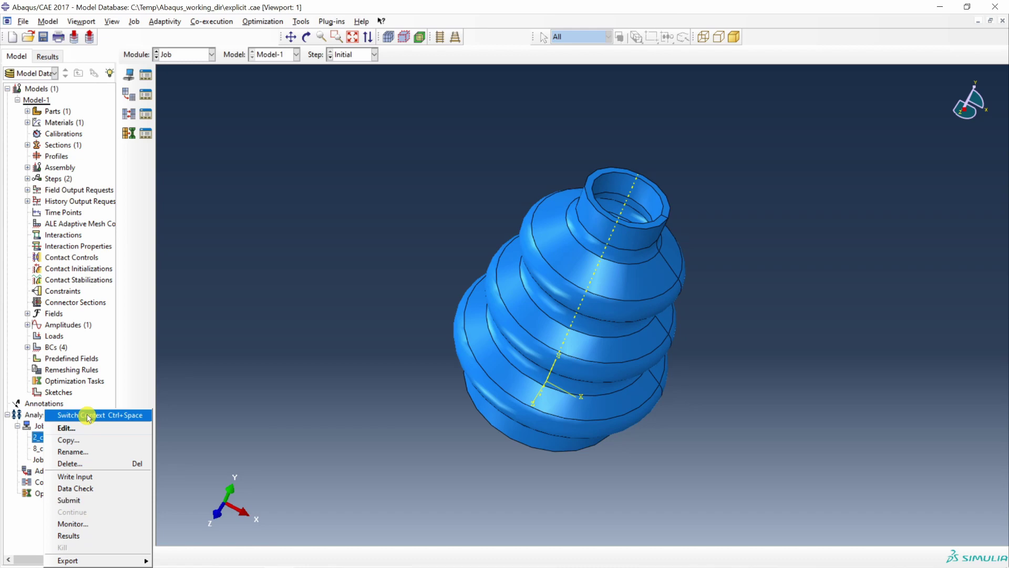
left_click(92, 505)
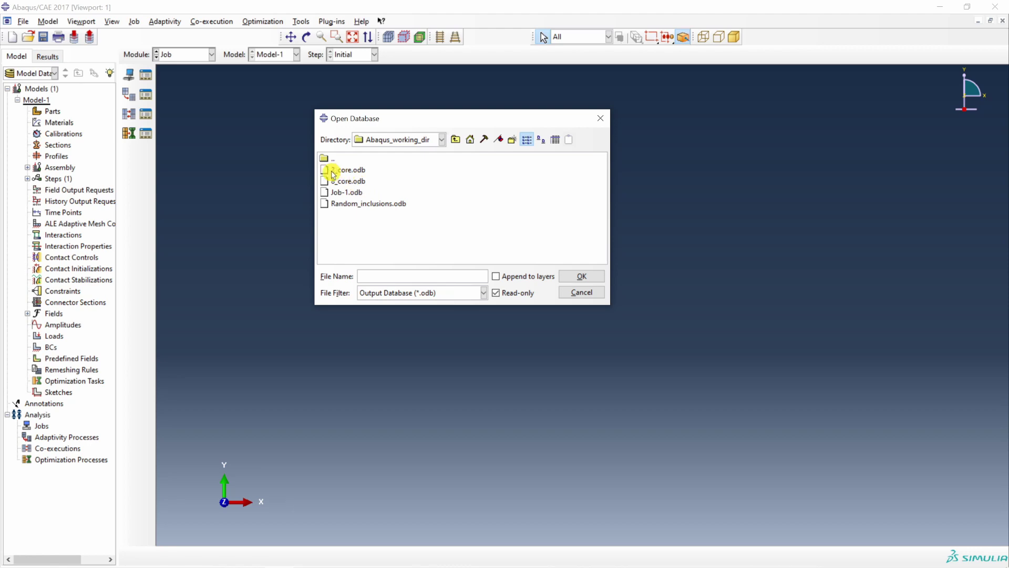
Open 8_core.odb, plot the Mises stress contour, and orbit the bellows to an angle.
left_click(351, 182)
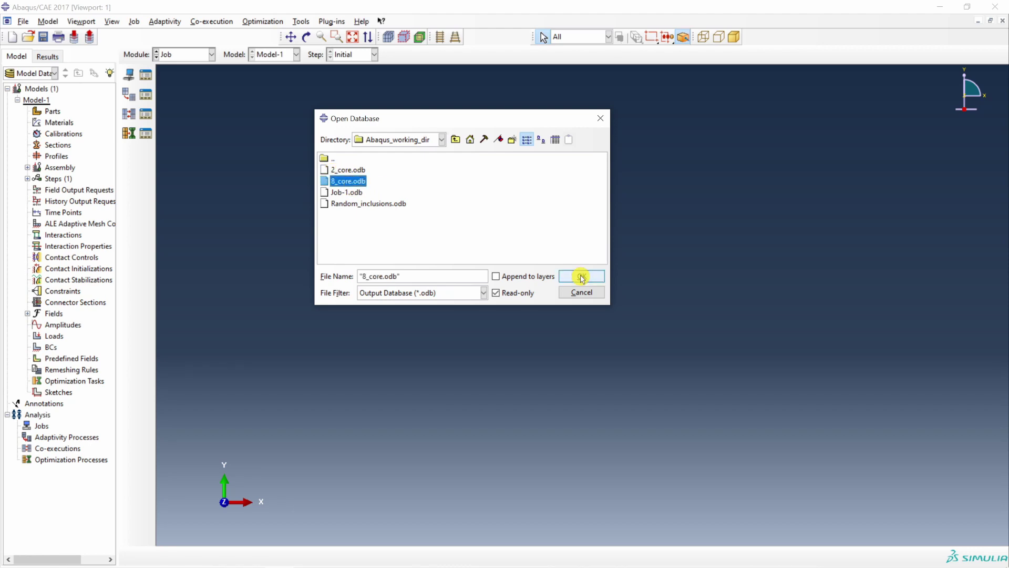
left_click(581, 275)
left_click(128, 130)
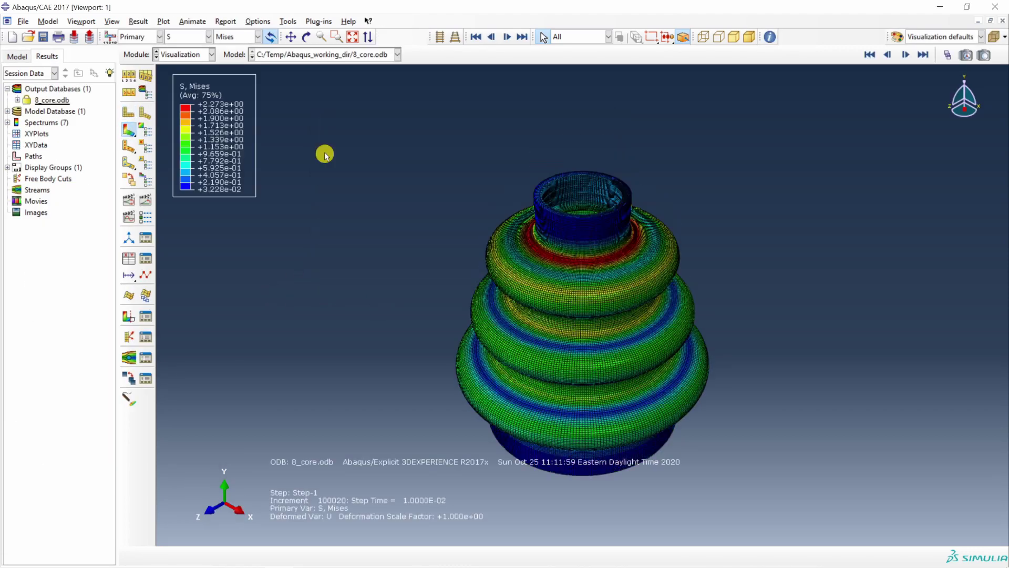
left_click(306, 36)
left_click_drag(557, 368, 568, 316)
key("Escape")
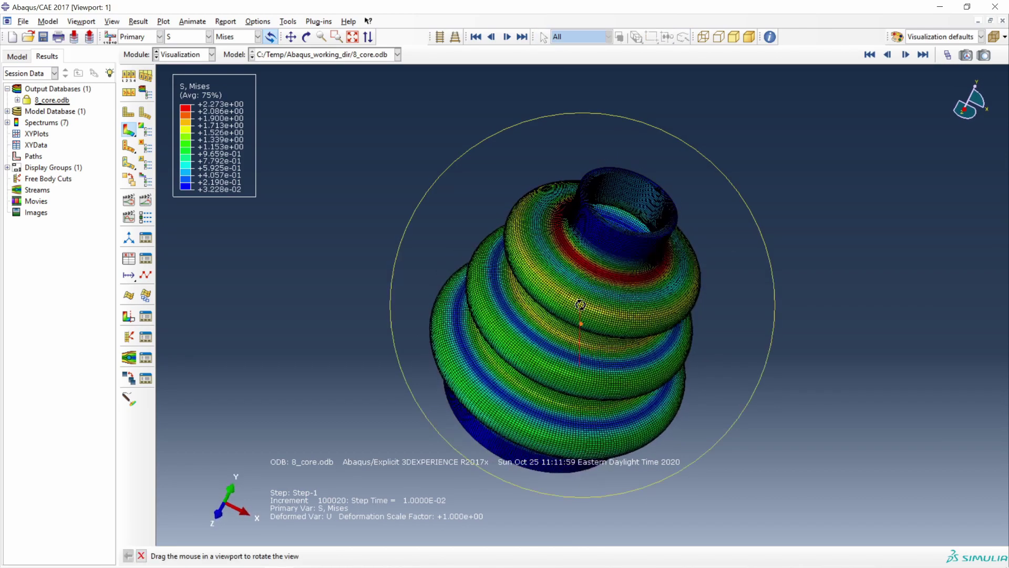
left_click(209, 112)
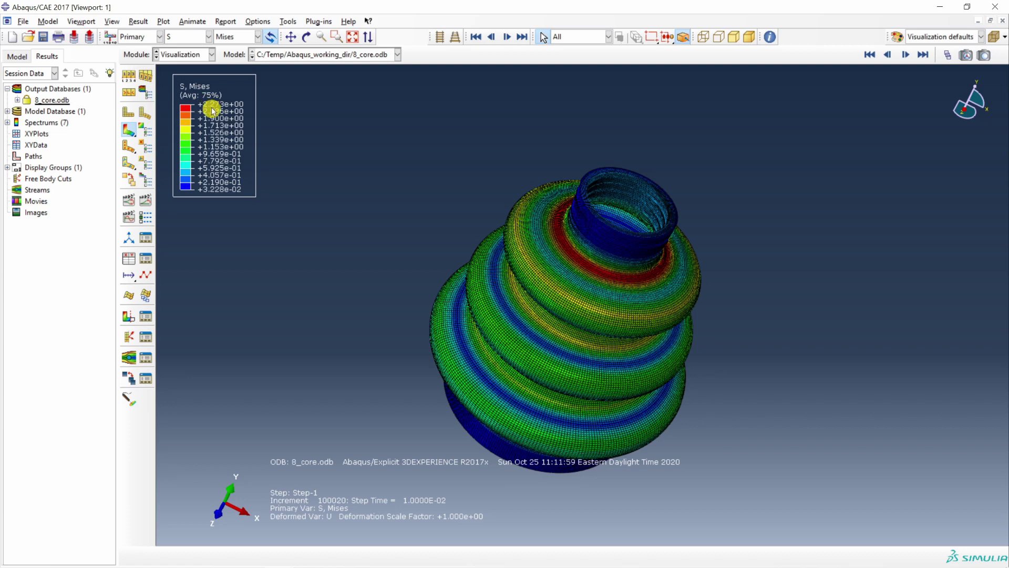
Open 2_core.odb and plot its Mises stress contour at an angled view.
left_click(28, 38)
left_click(355, 170)
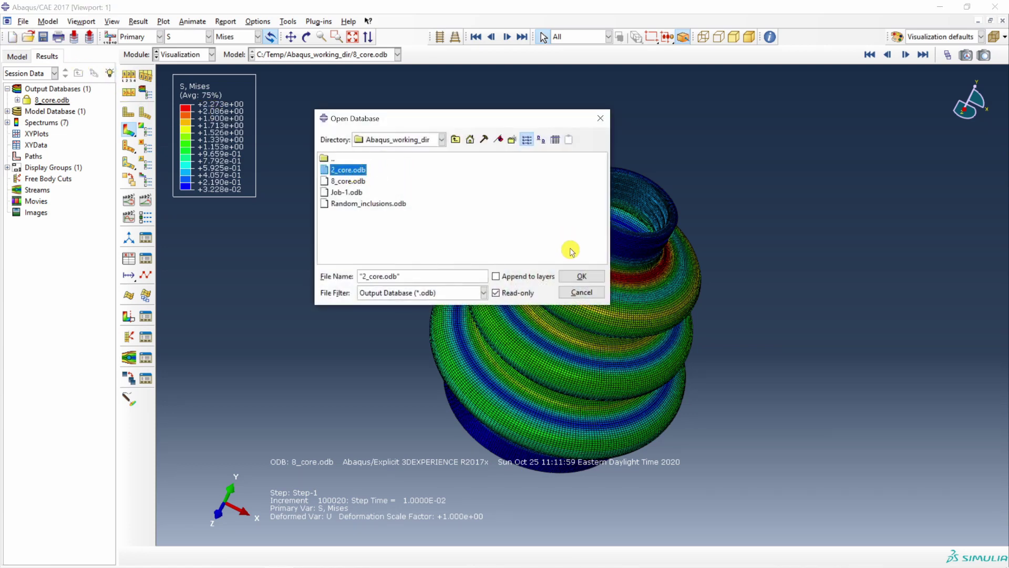
left_click(577, 277)
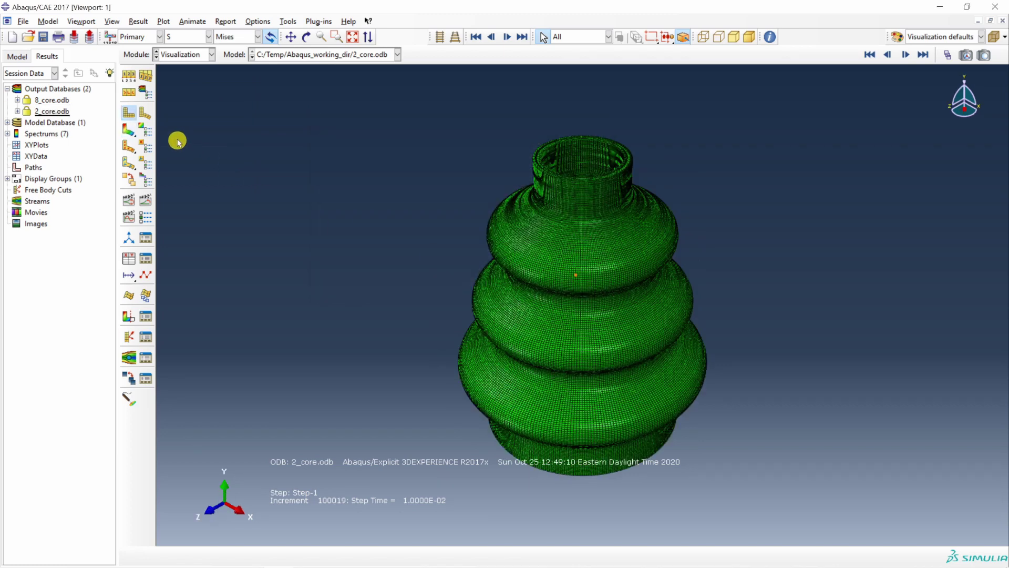
left_click(130, 130)
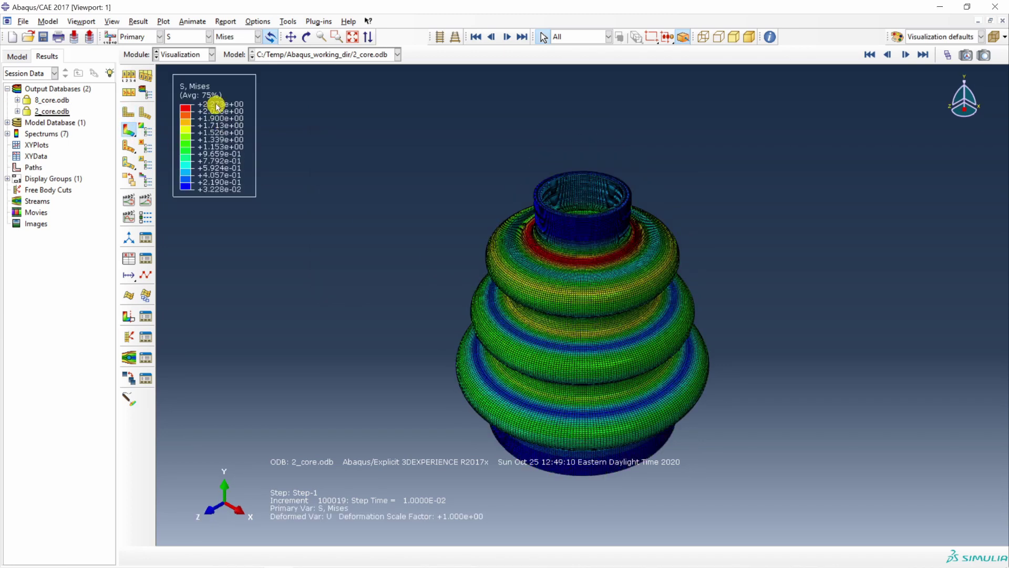
left_click_drag(424, 212, 525, 206, "ctrl+alt")
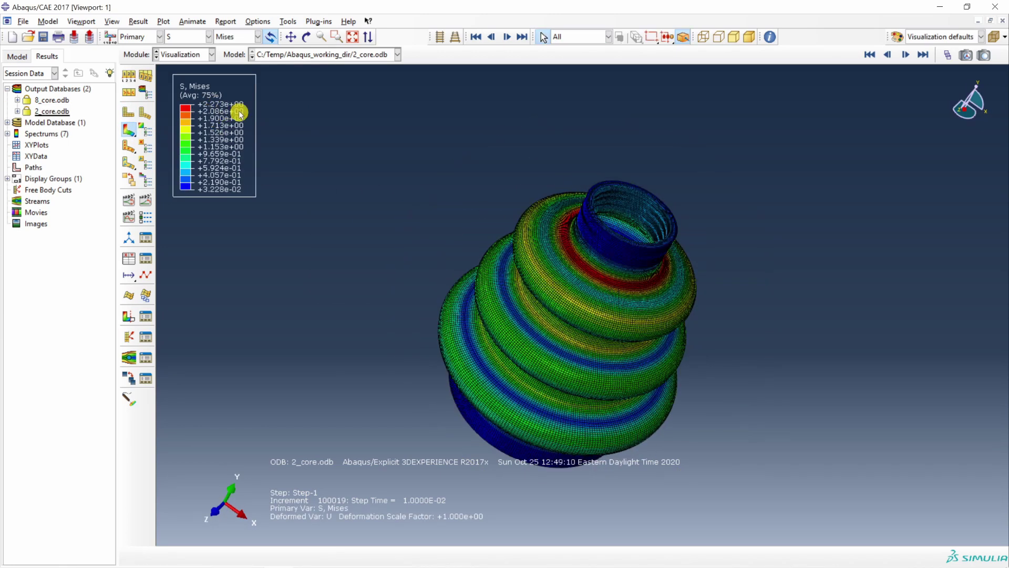